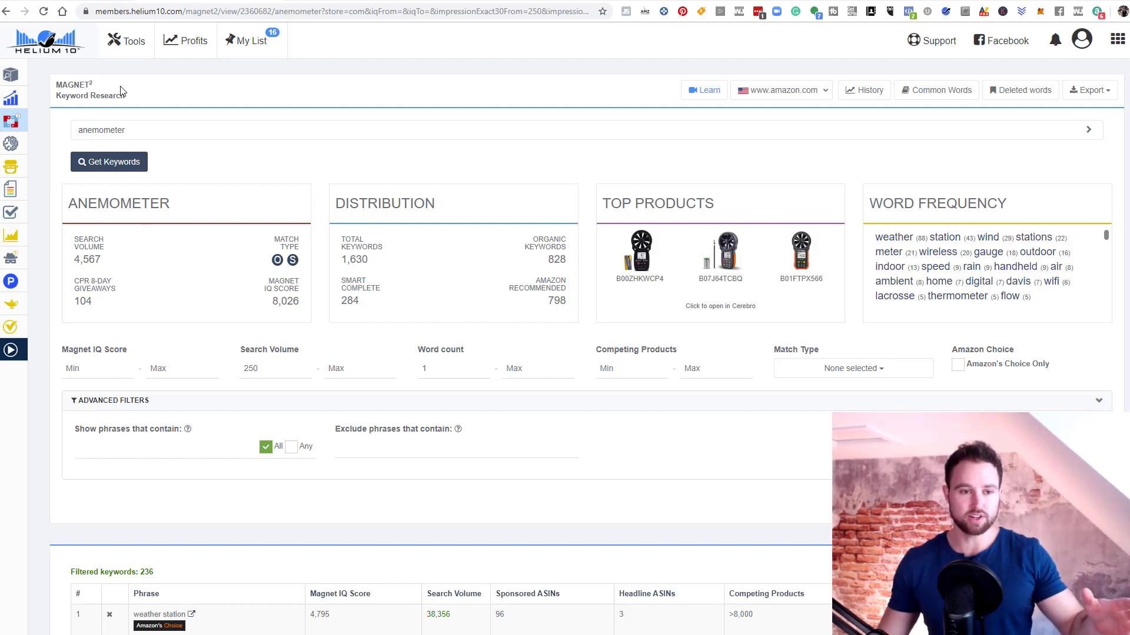
Review the Magnet 'anemometer' results: 236 keywords at minimum search volume 250
mouse_move(23, 148)
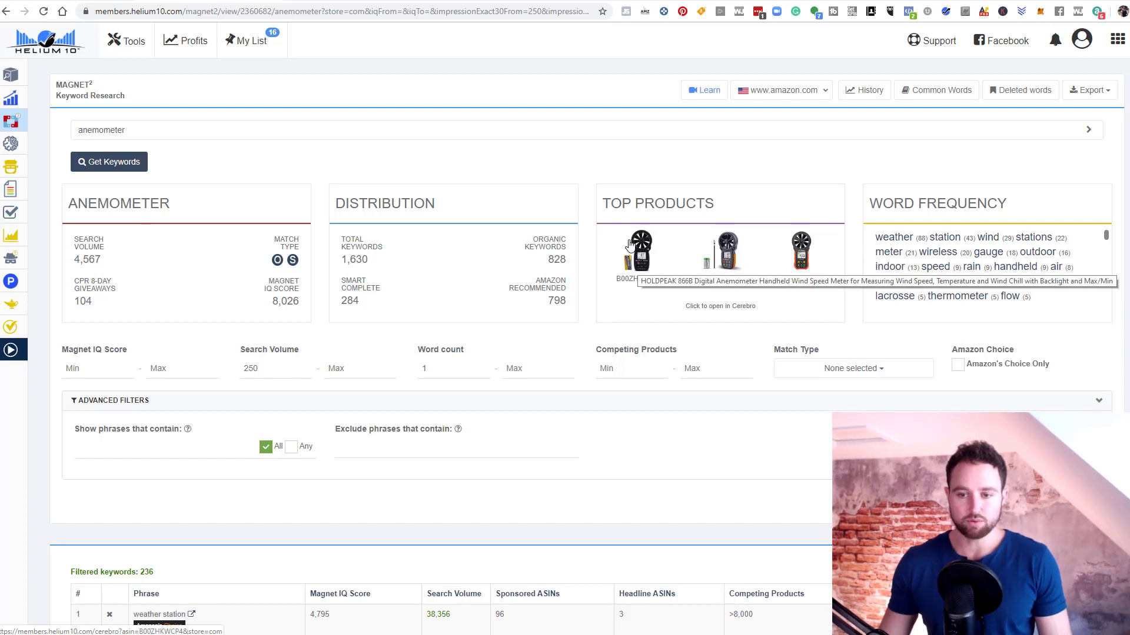
Check the Amazon BTMETER anemometer listing, then return to the Magnet 'anemometer' results
key(ctrl+Tab)
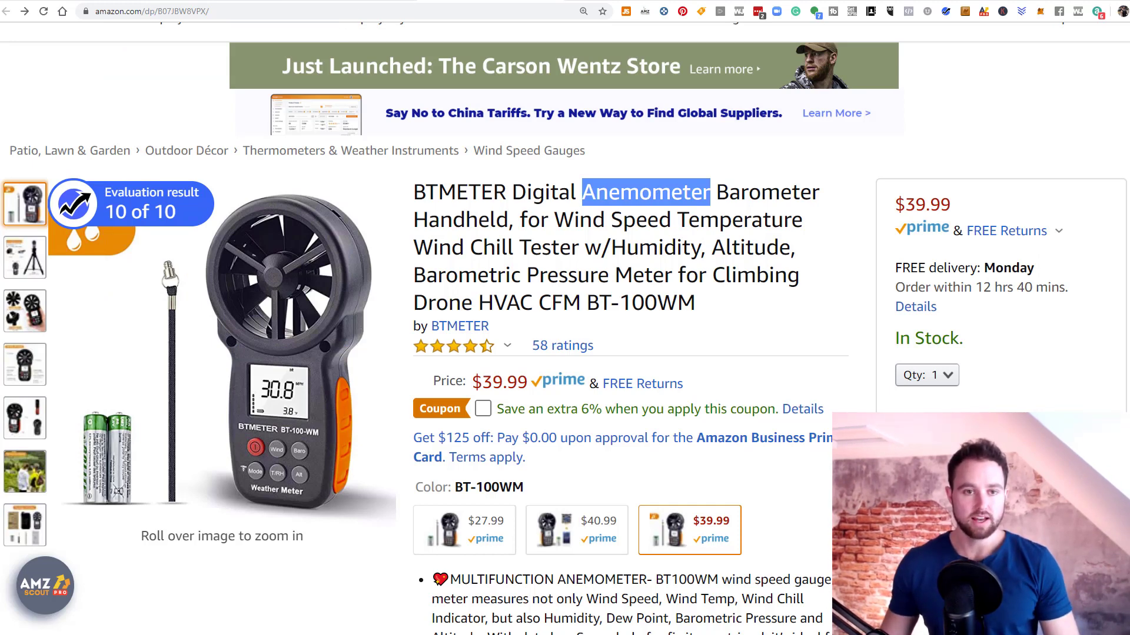
click(190, 1)
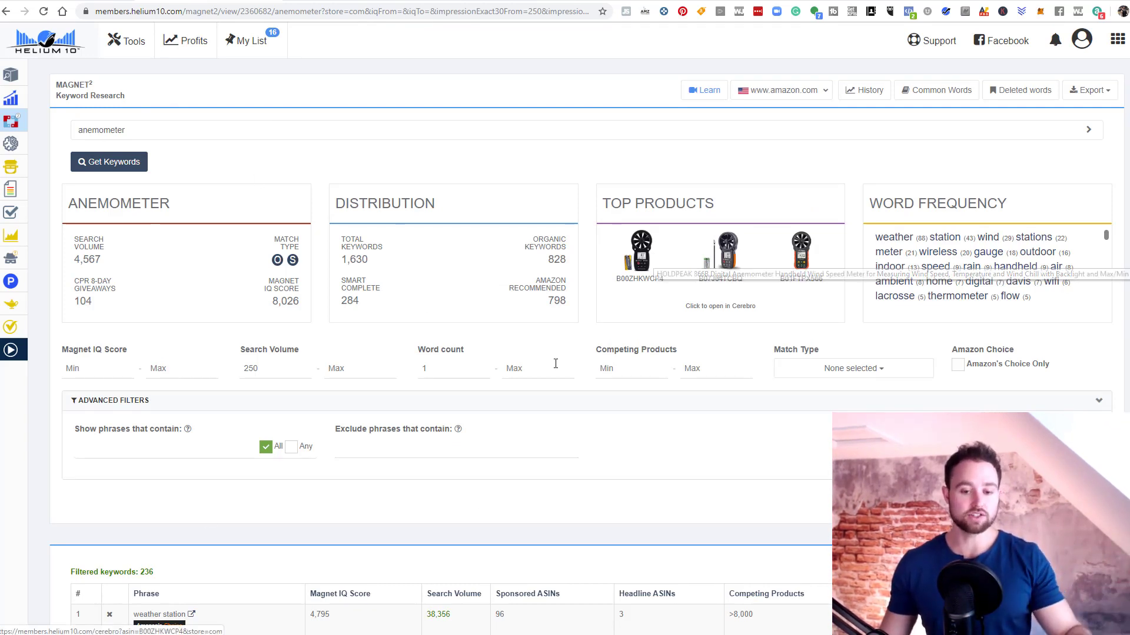
Send the first Top Products item, ASIN B00ZHKWCP4, to Cerebro reverse-ASIN lookup
scroll(550, 365, down, 6)
scroll(674, 365, up, 6)
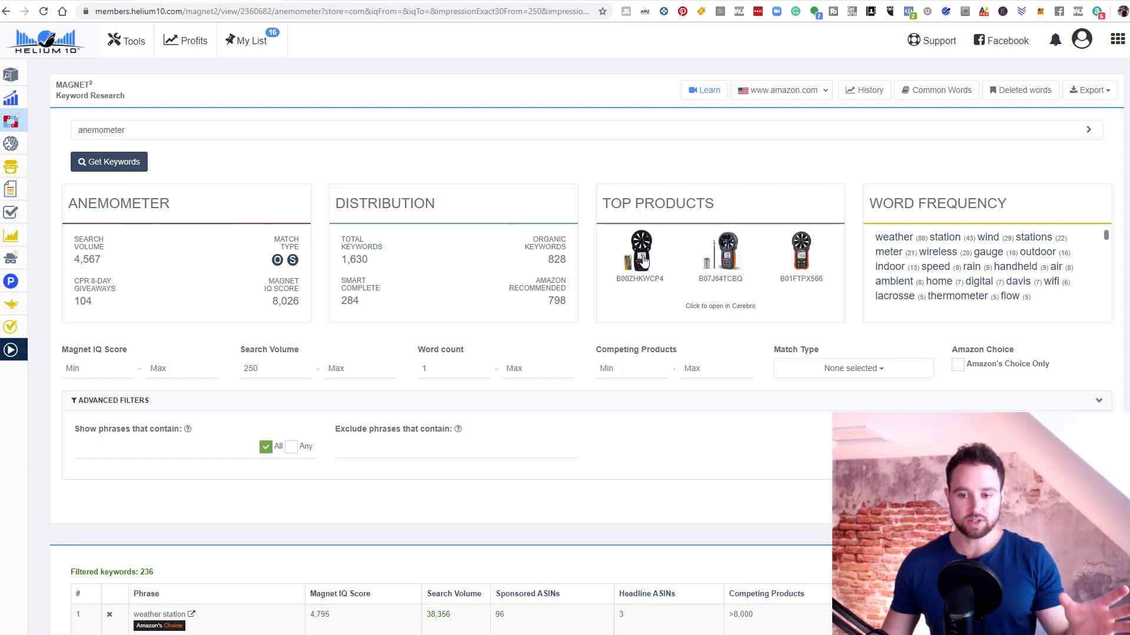
click(642, 253)
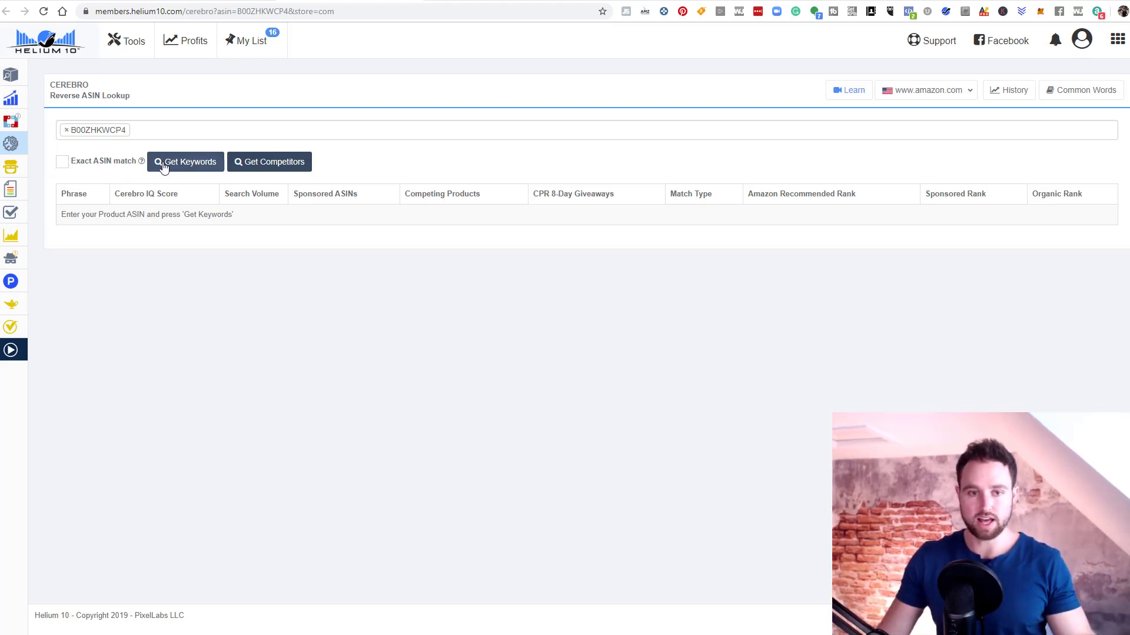
Fetch Cerebro keywords for B00ZHKWCP4, returning 3,350 keywords
click(190, 163)
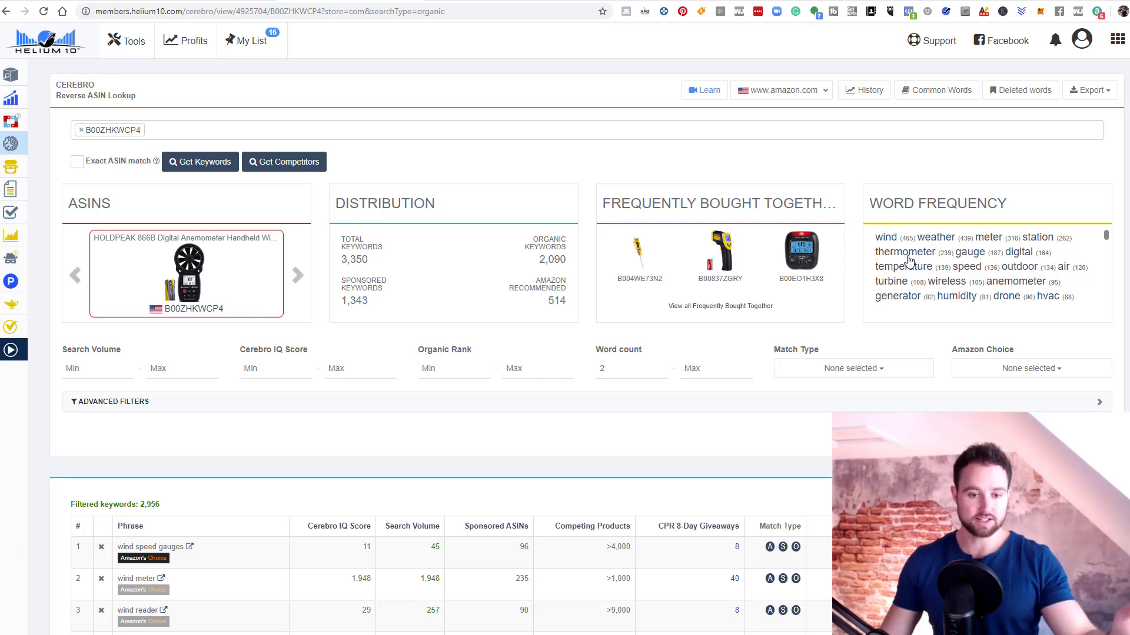
scroll(227, 332, down, 2)
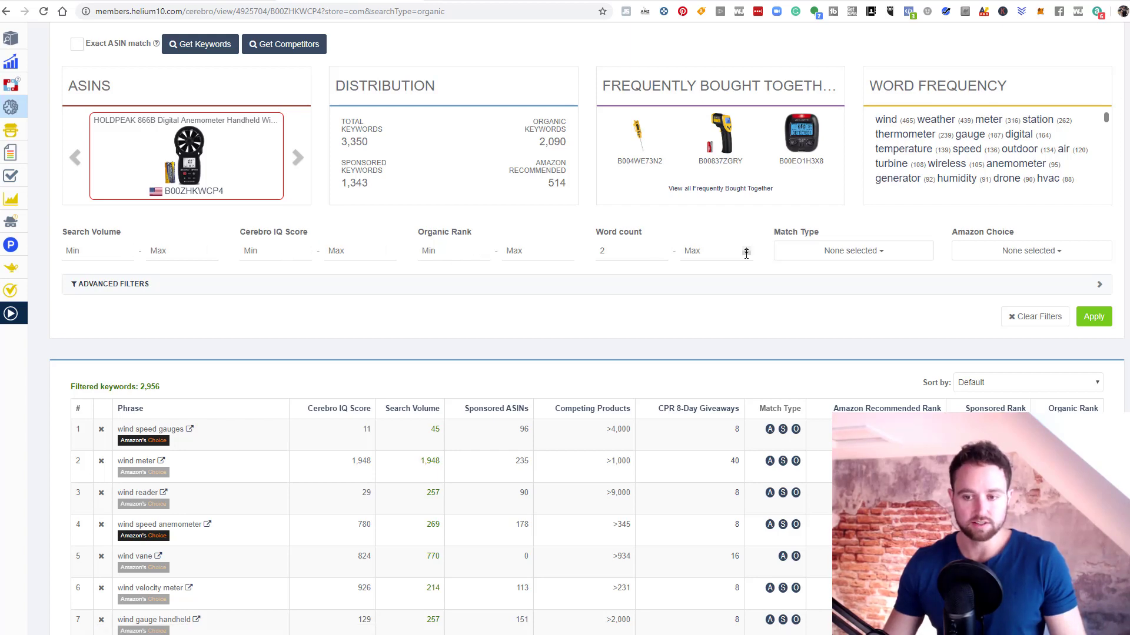
scroll(388, 421, down, 2)
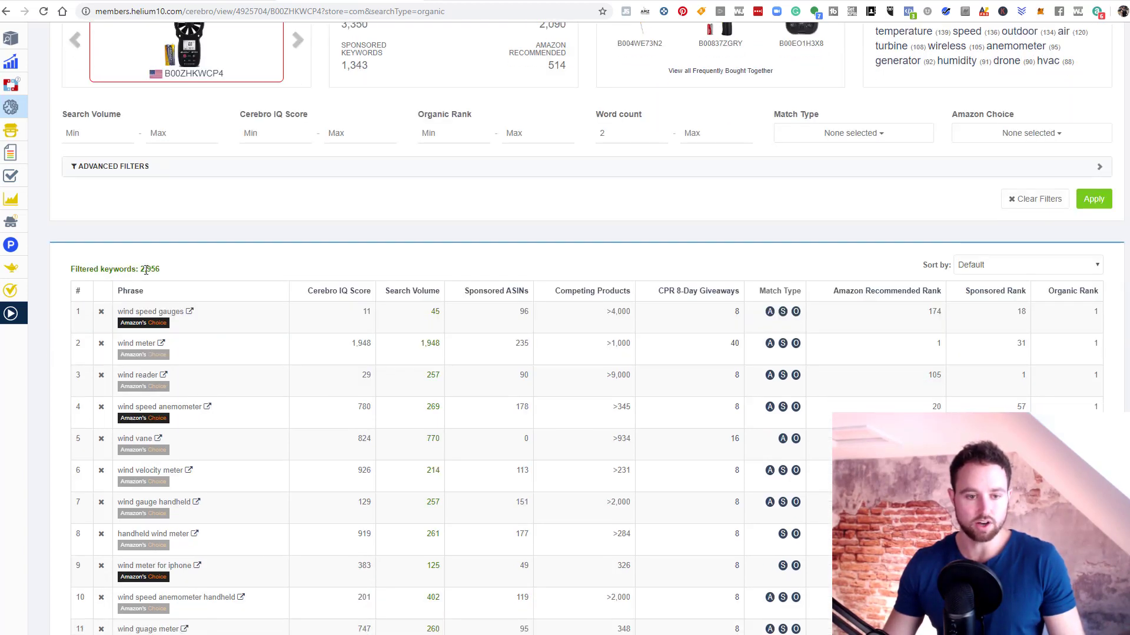
drag(169, 270, 142, 269)
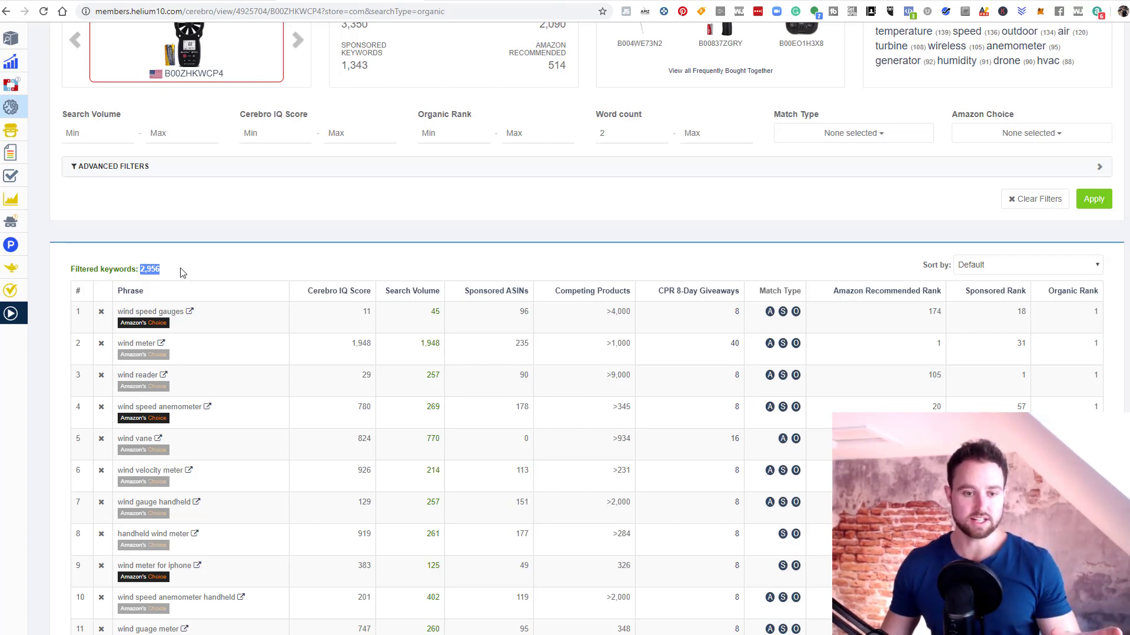
scroll(241, 257, up, 1)
click(233, 312)
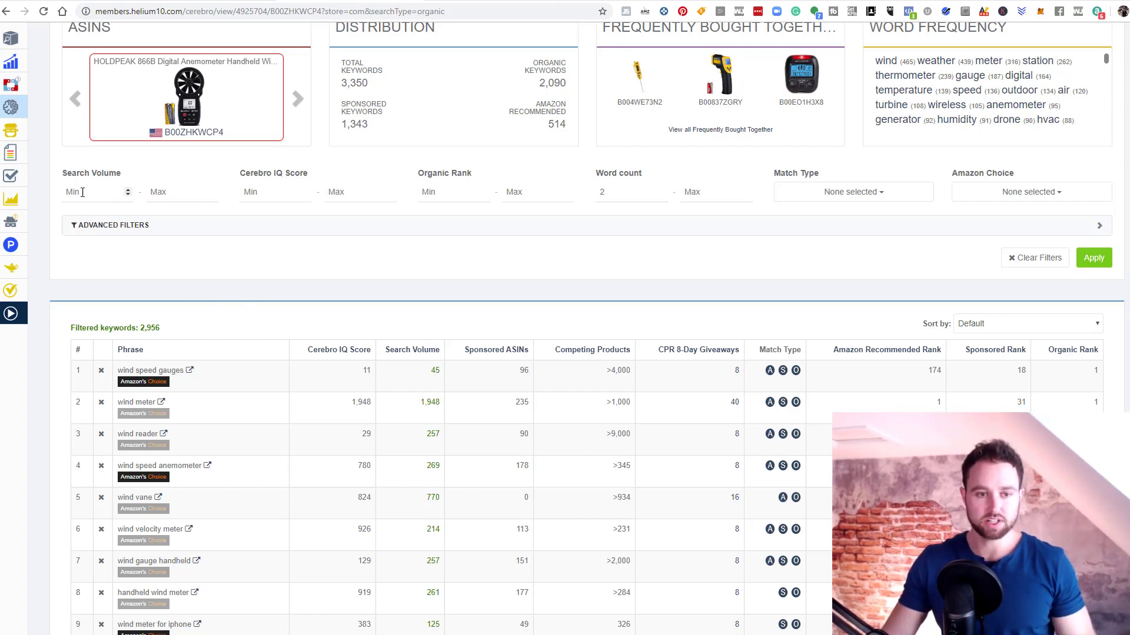
Enter 200 in the Cerebro Search Volume Min filter
click(83, 193)
text(200)
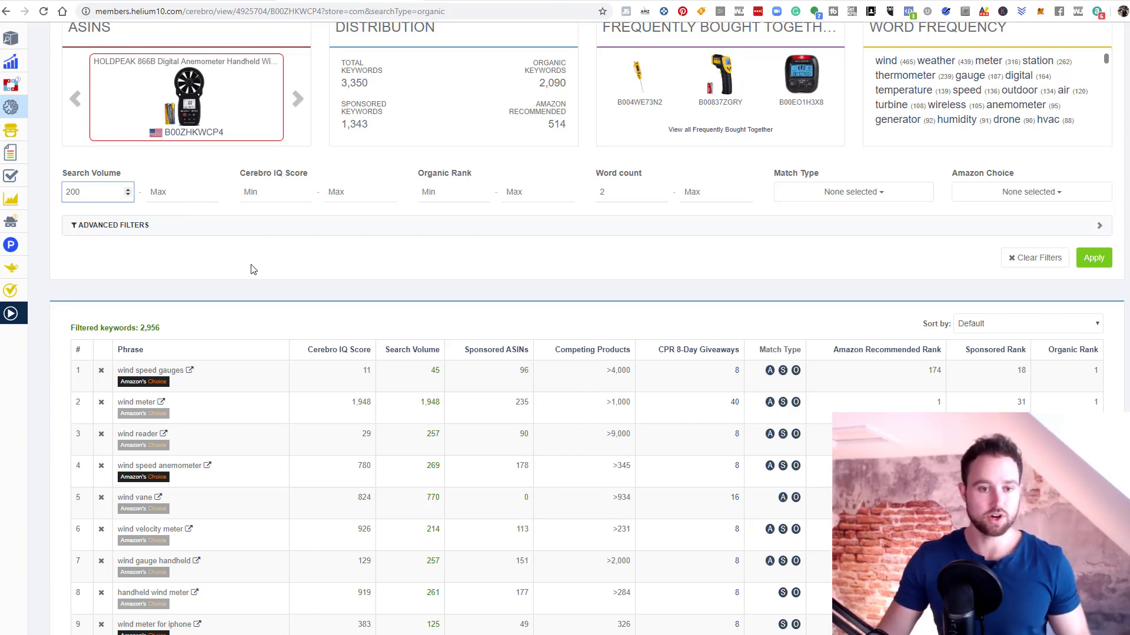
click(253, 270)
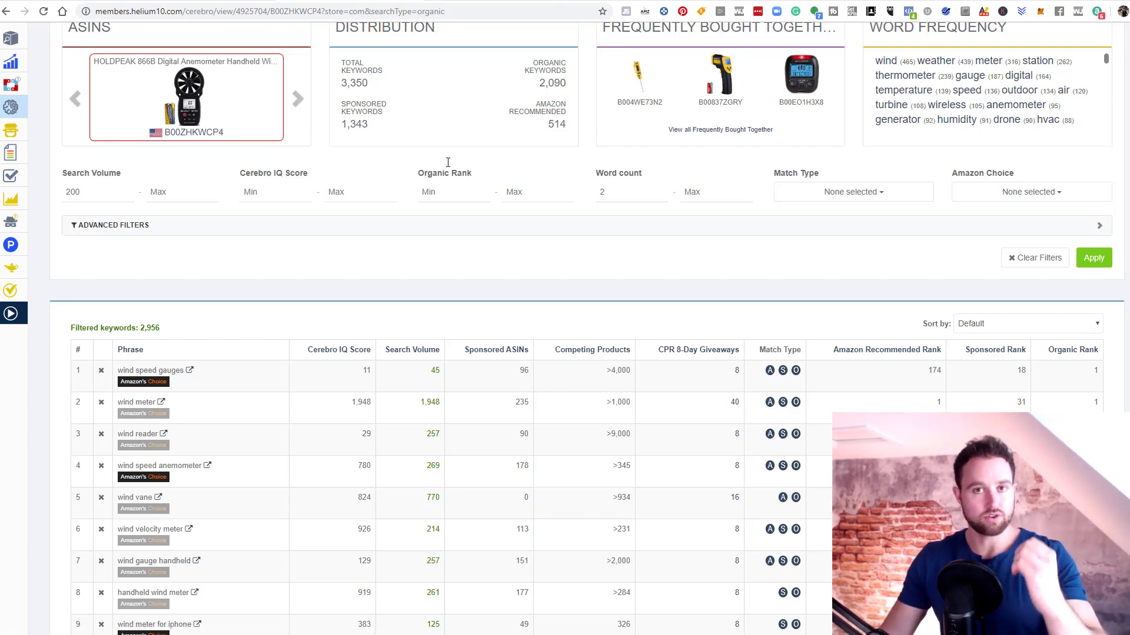
scroll(402, 311, down, 1)
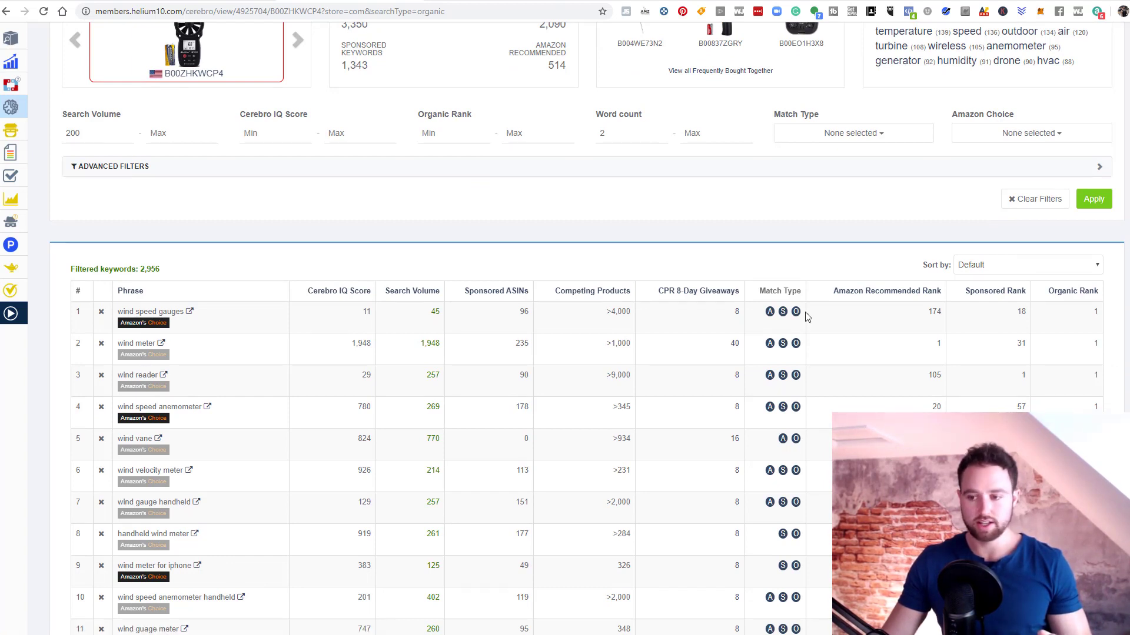
Sort the Cerebro keyword table by Organic Rank, rank 1 at the top
click(1068, 298)
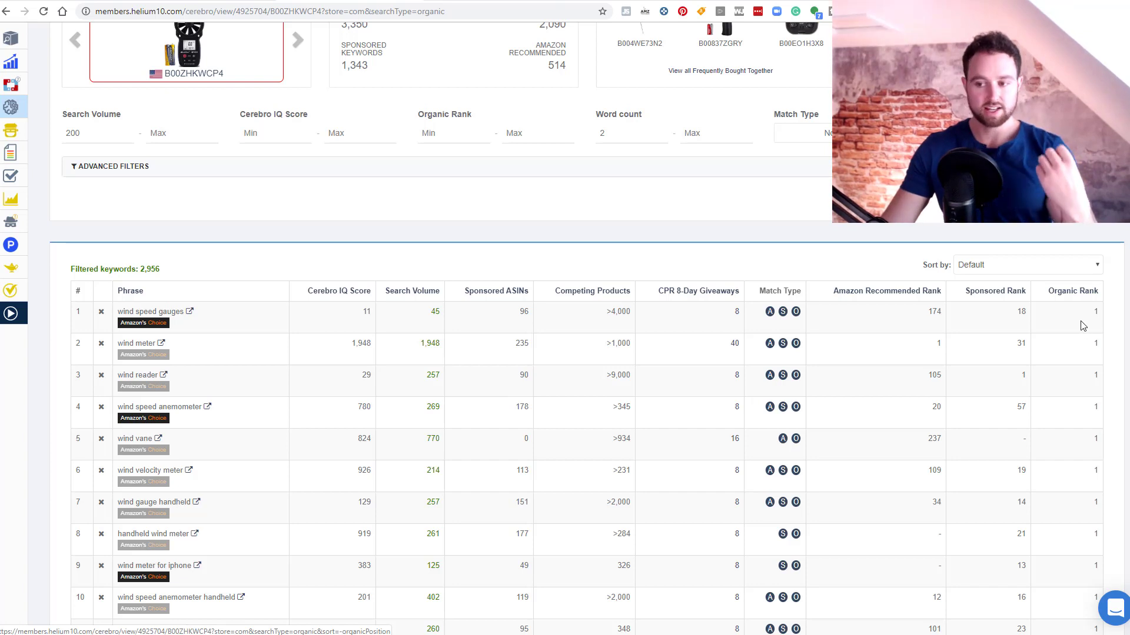
click(971, 300)
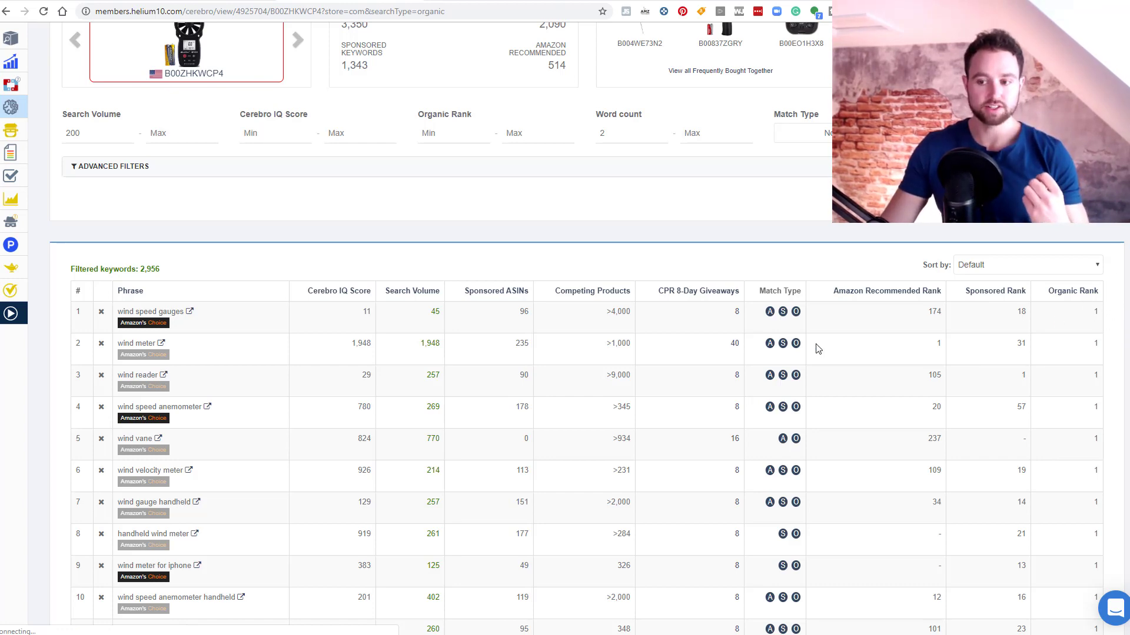
Go to page 5 of the keyword results, rows 201–250 ranking around 7–11
scroll(1065, 353, down, 20)
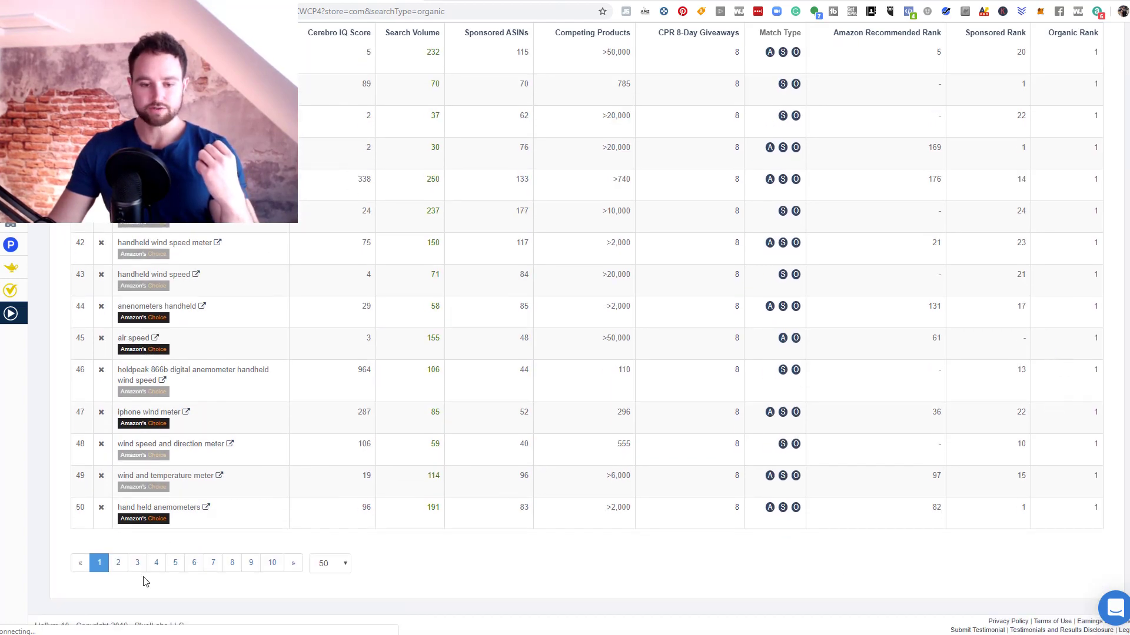
click(176, 569)
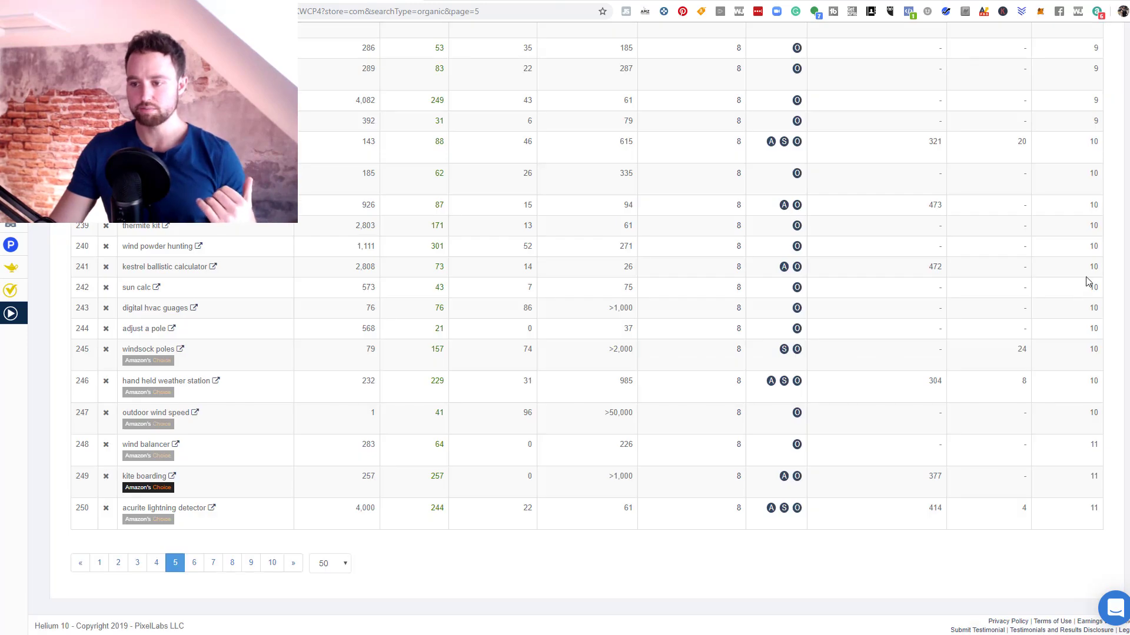
scroll(1085, 298, up, 4)
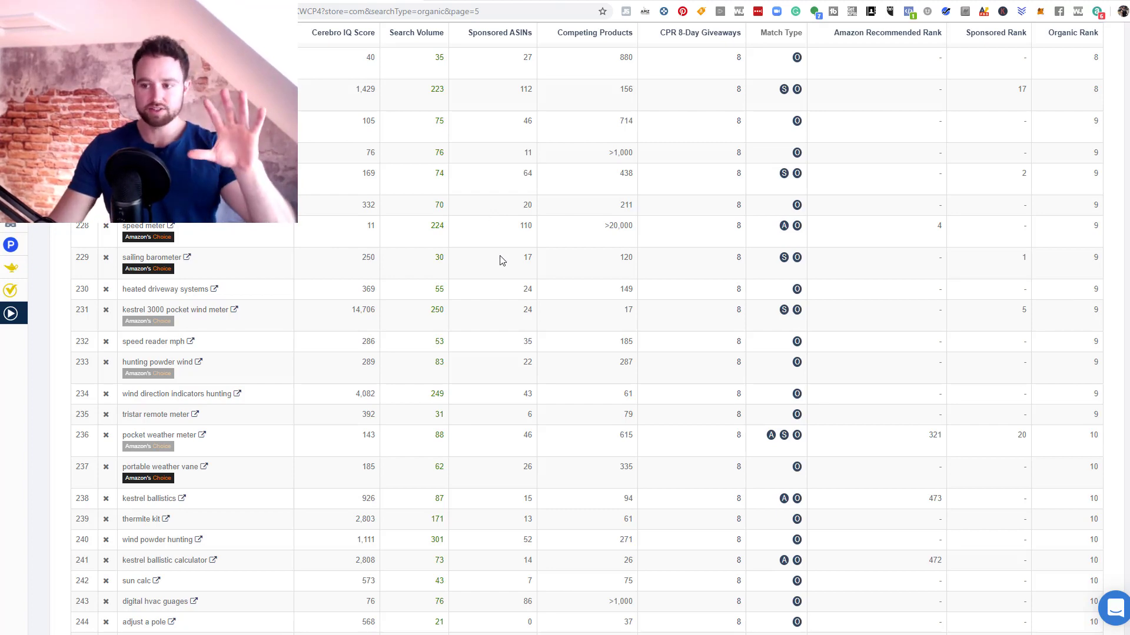
scroll(600, 263, up, 7)
scroll(455, 300, up, 10)
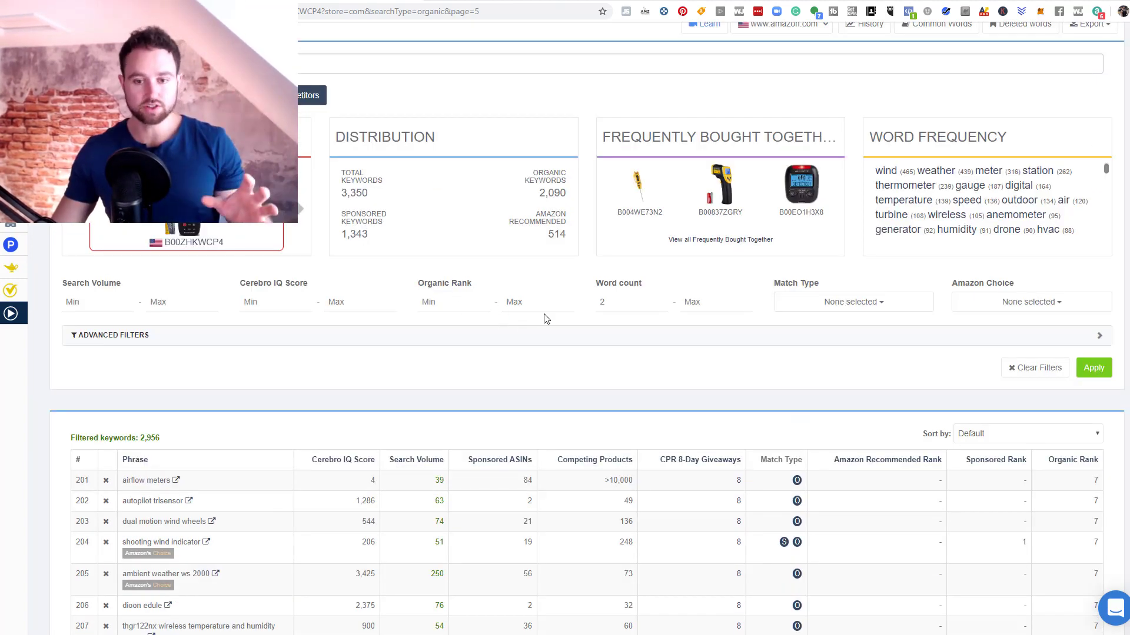
click(531, 303)
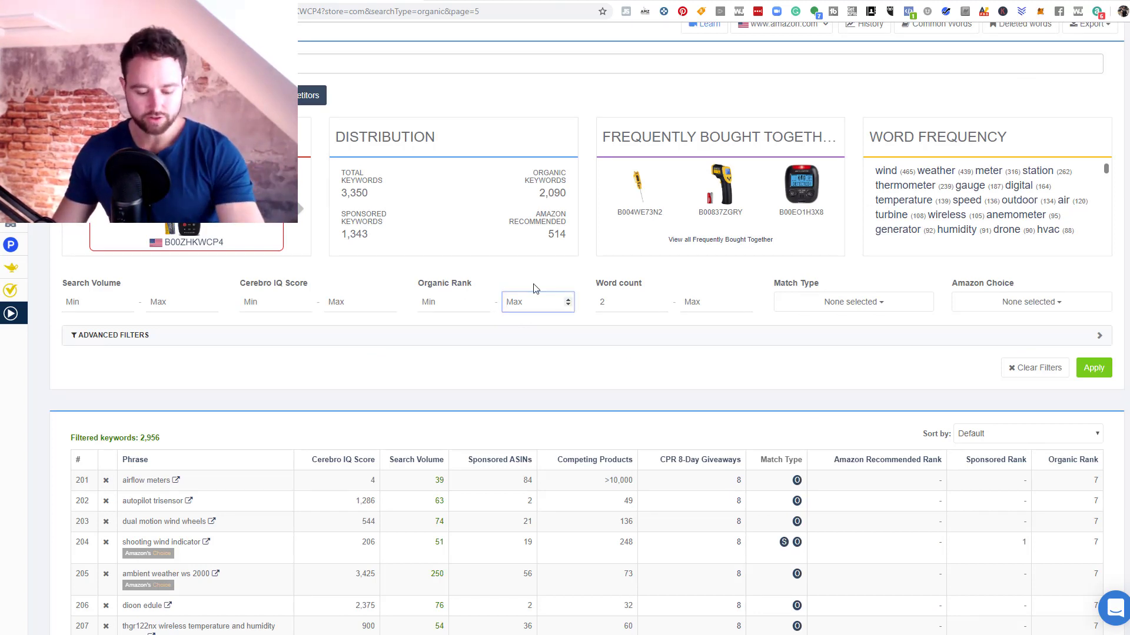
Set Organic Rank Max to 15 and Word Count Min to 1, then expand Advanced Filters
text(15)
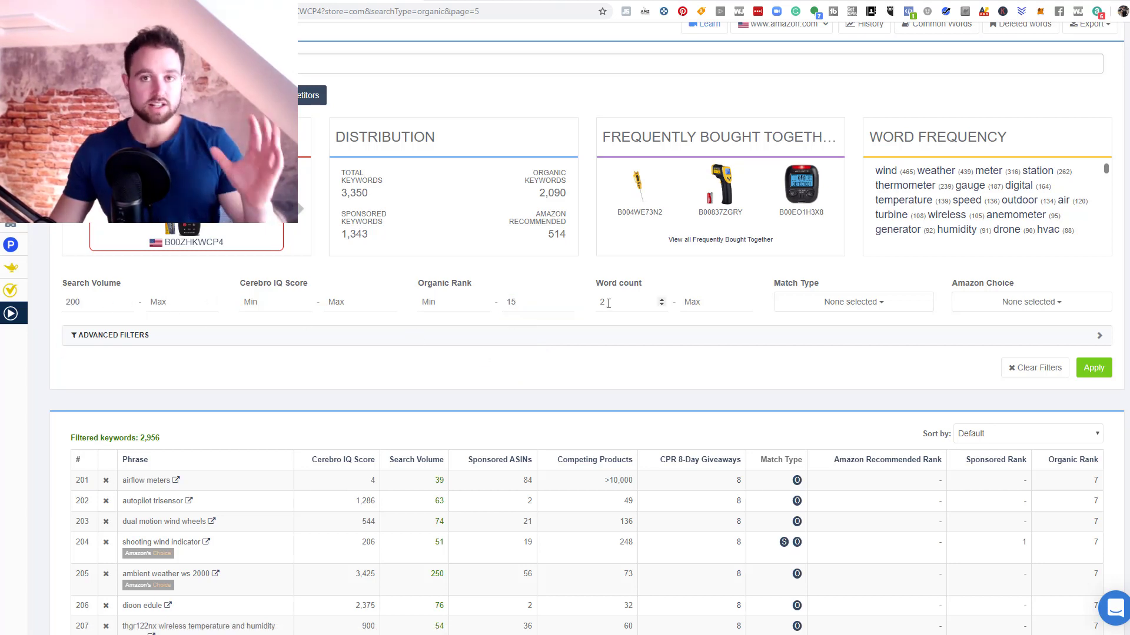
click(619, 285)
key(BackSpace)
text(1)
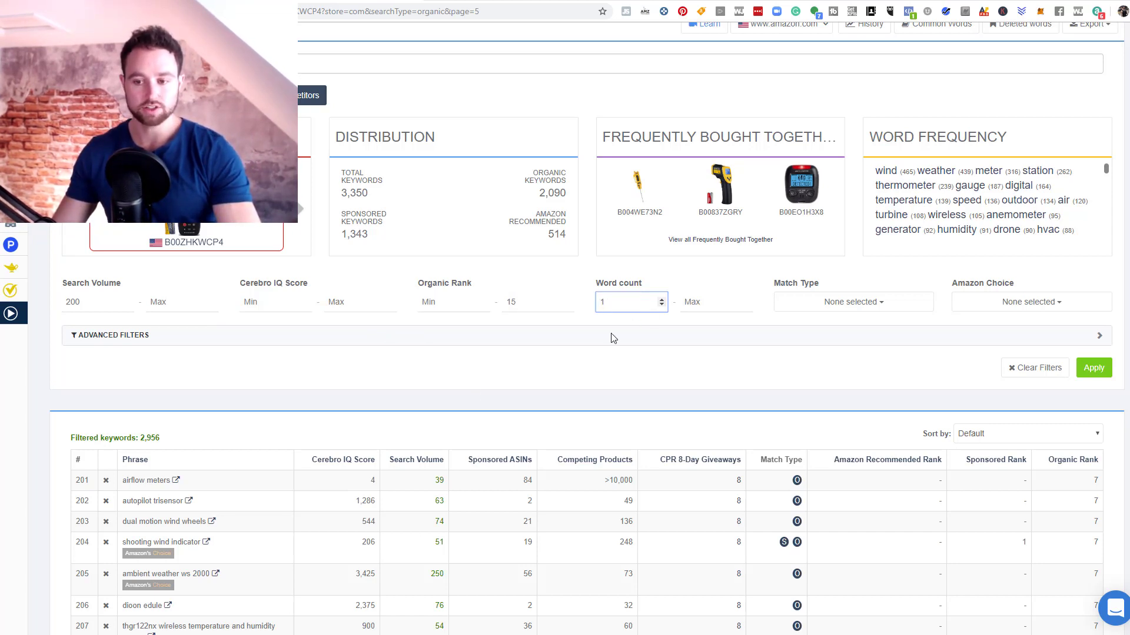
click(711, 360)
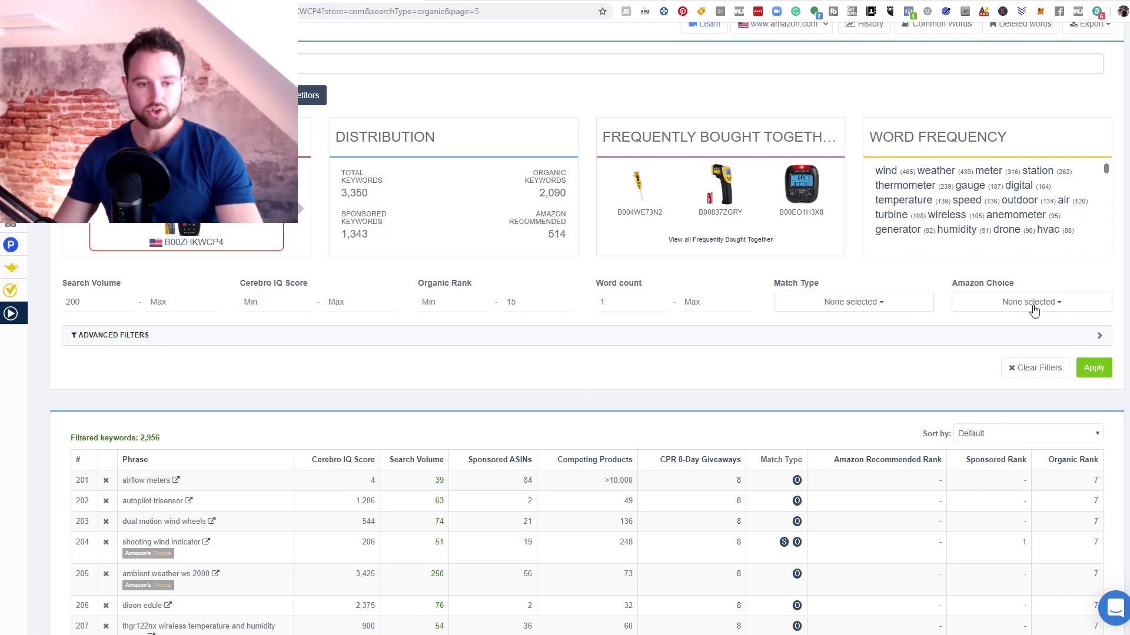
click(558, 344)
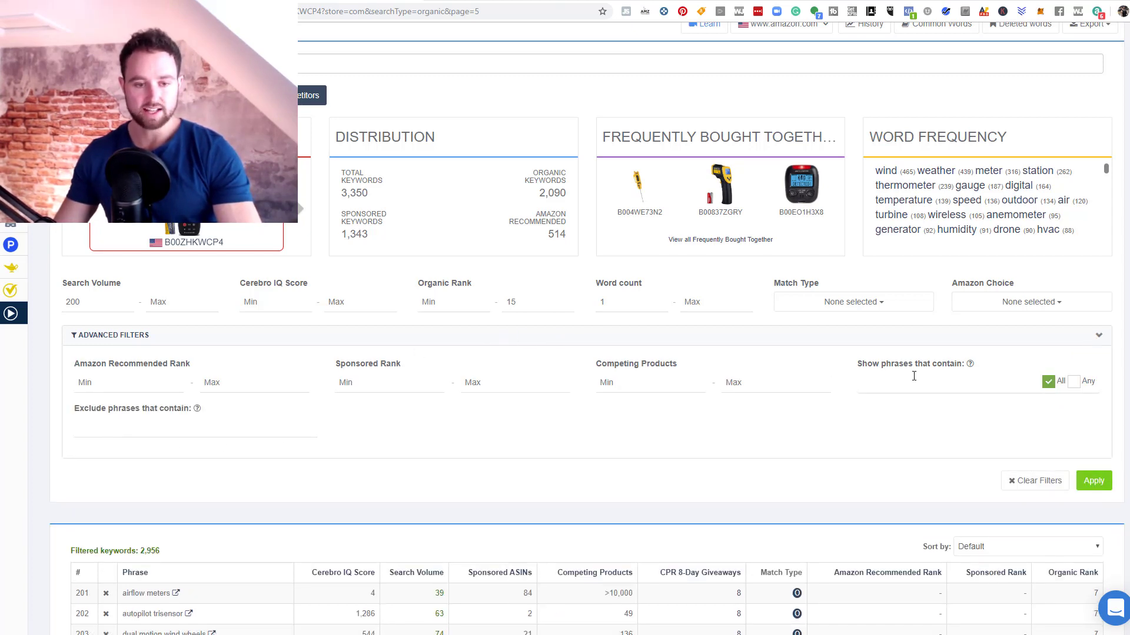
Collapse the Advanced Filters panel
click(574, 336)
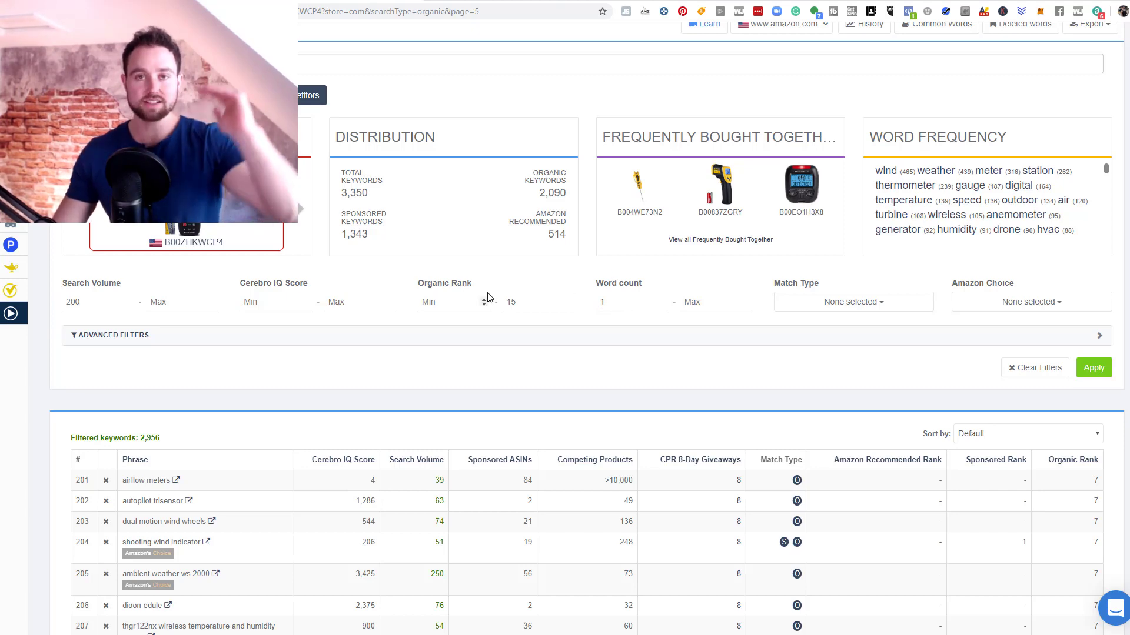
Apply the filters, narrowing the list to 462 keywords led by 'wind meter'
click(1093, 369)
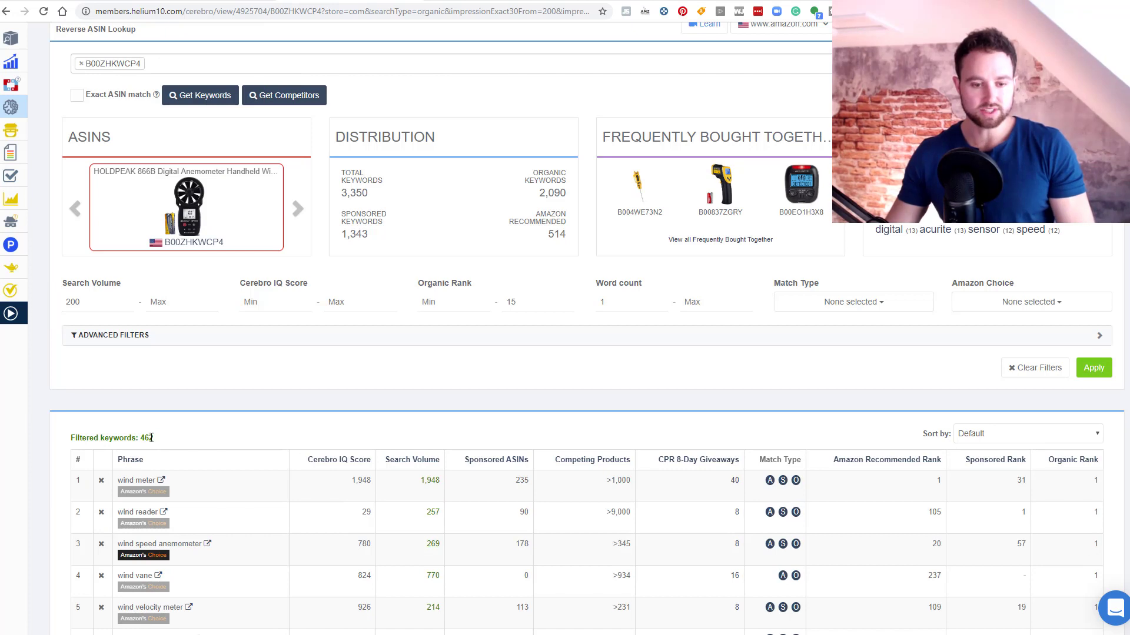
double_click(144, 439)
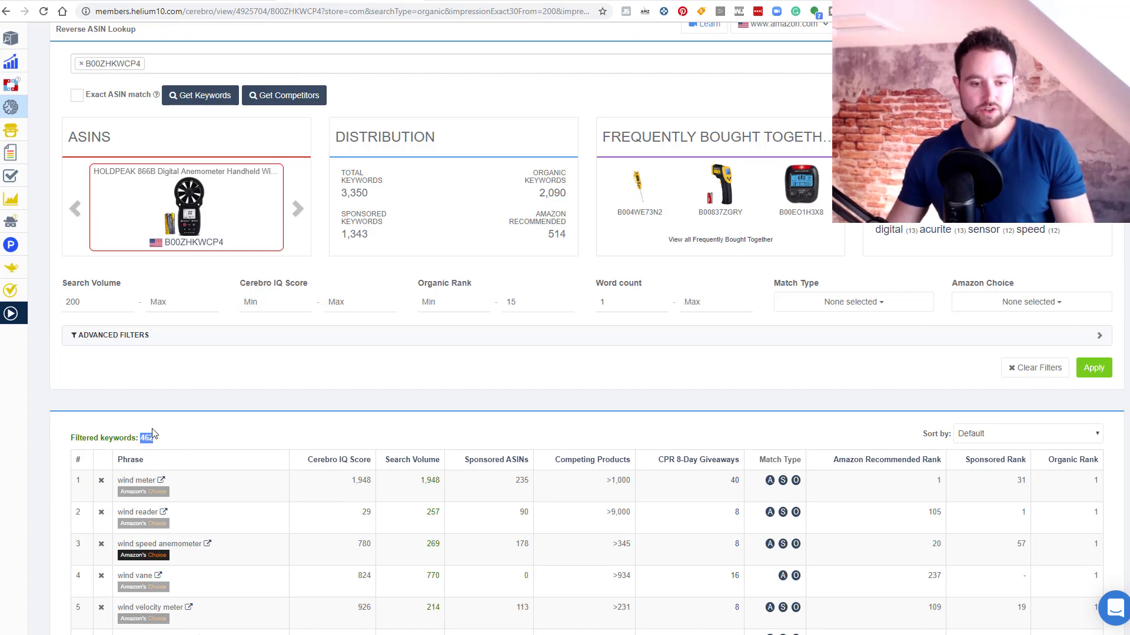
click(239, 425)
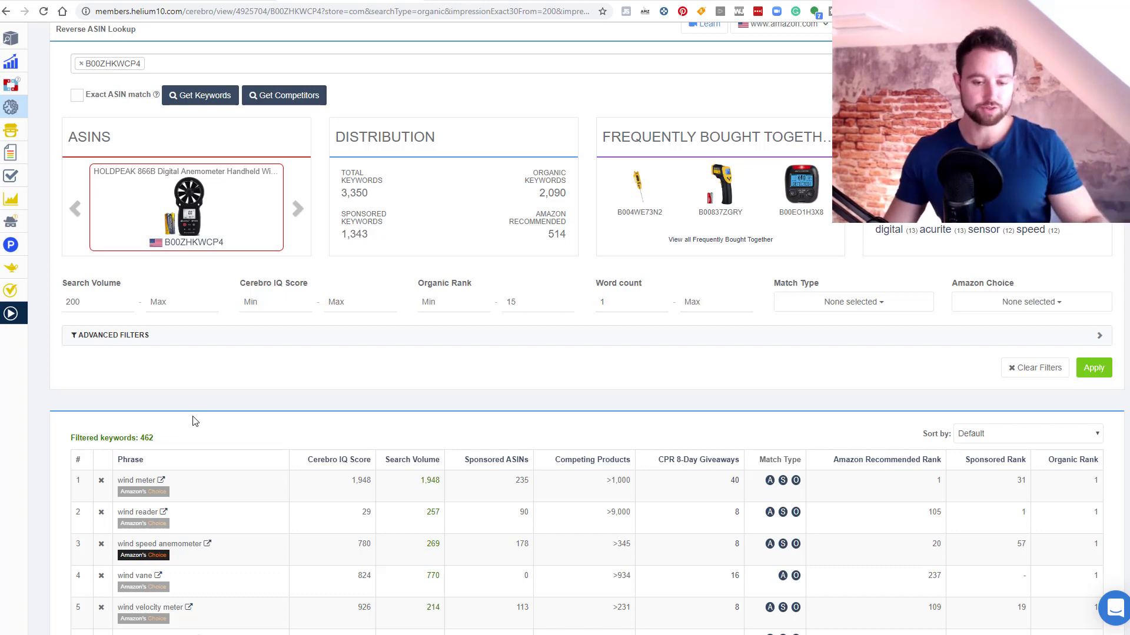
scroll(333, 409, down, 5)
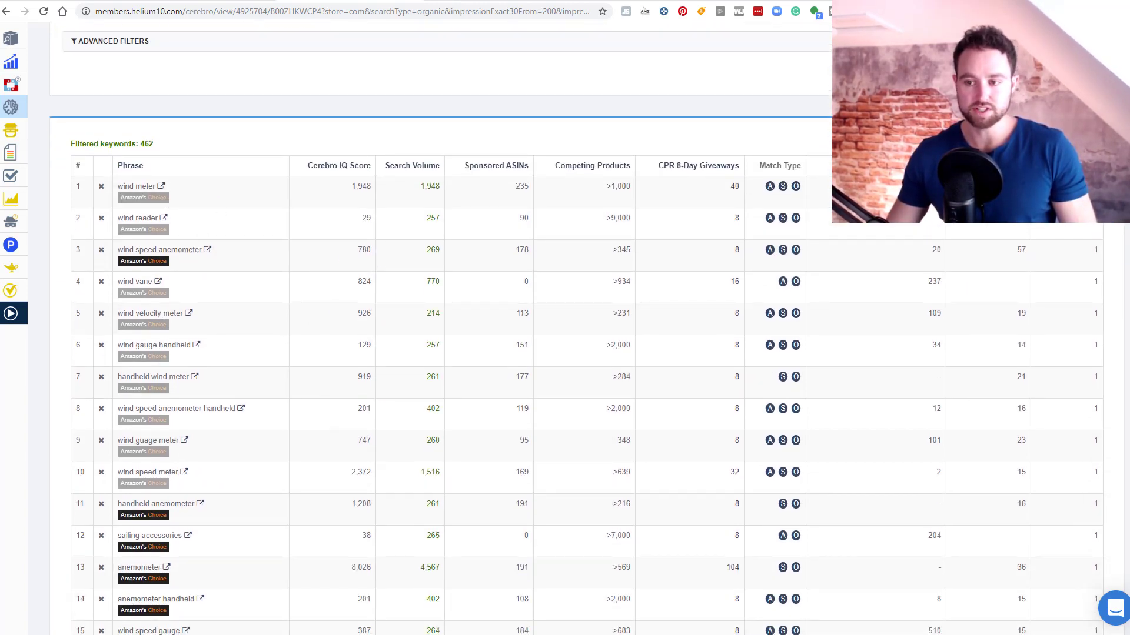
scroll(494, 347, up, 1)
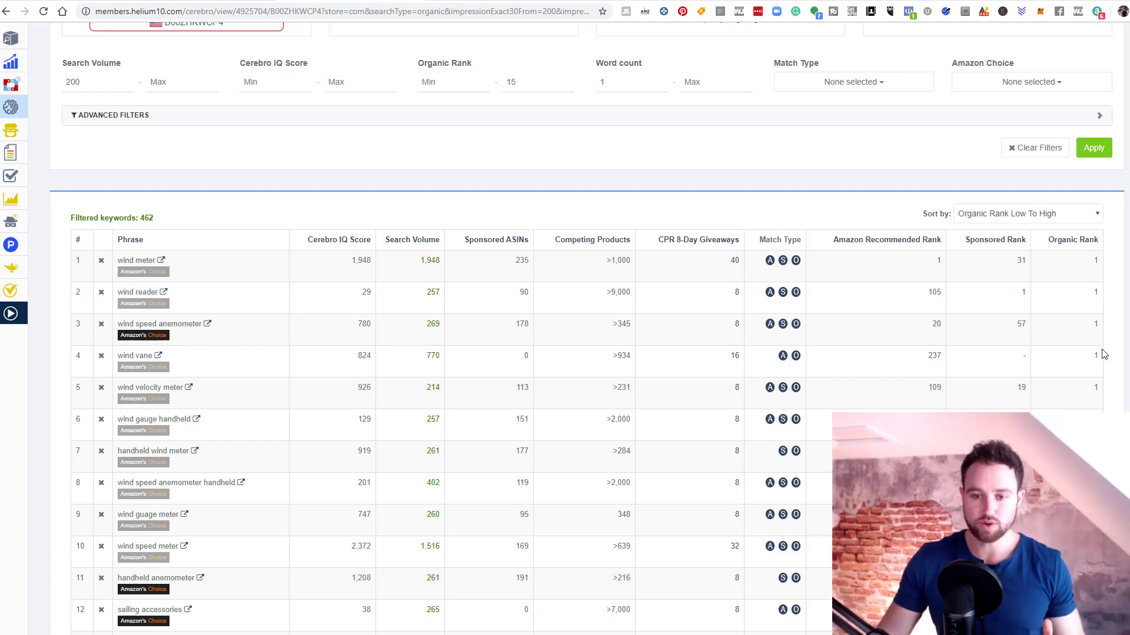
scroll(480, 338, up, 2)
scroll(403, 250, down, 1)
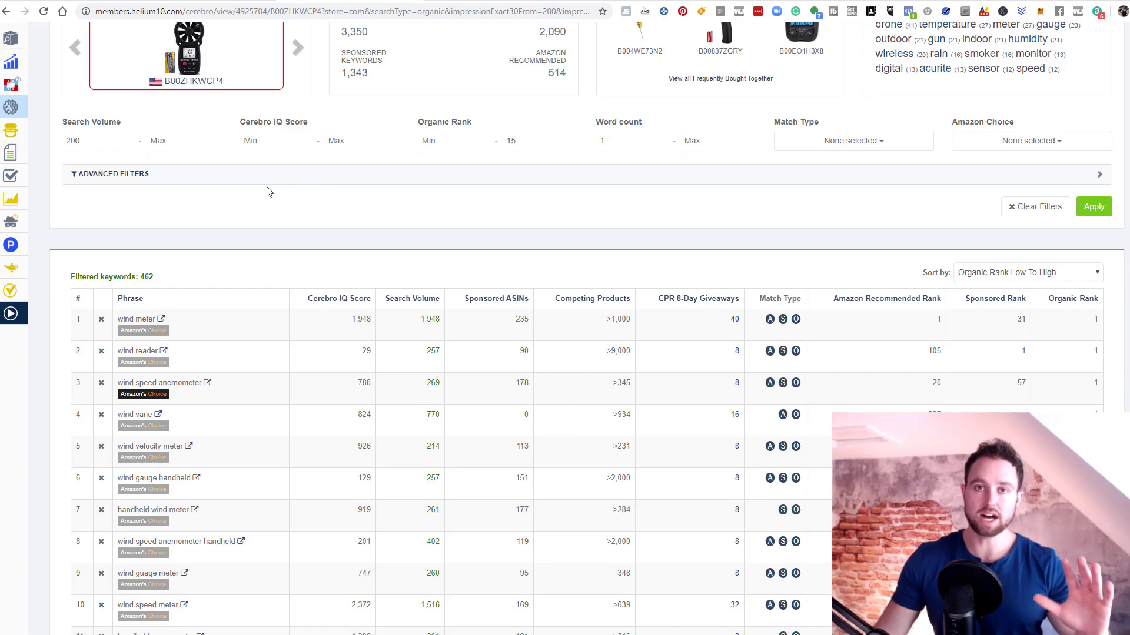
scroll(416, 196, down, 3)
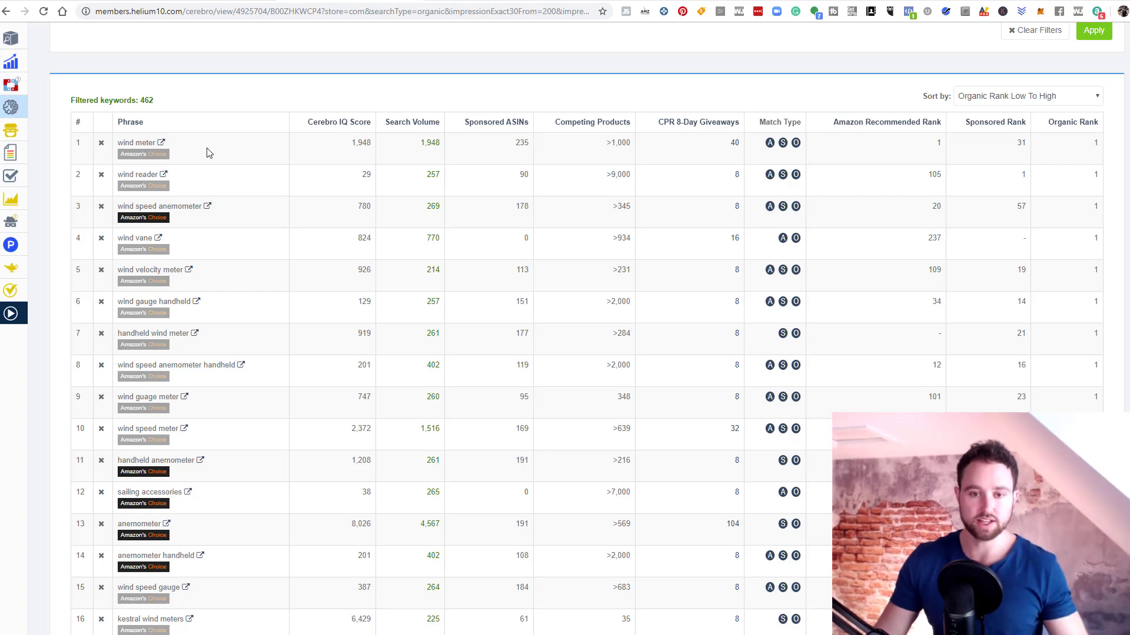
mouse_move(134, 163)
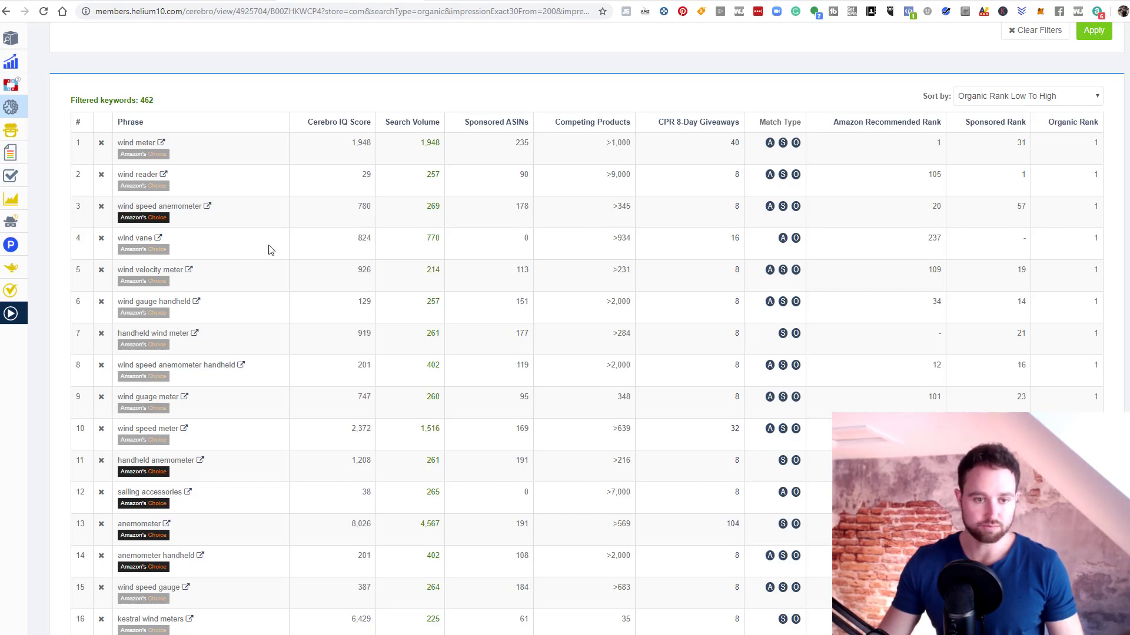
scroll(150, 380, down, 2)
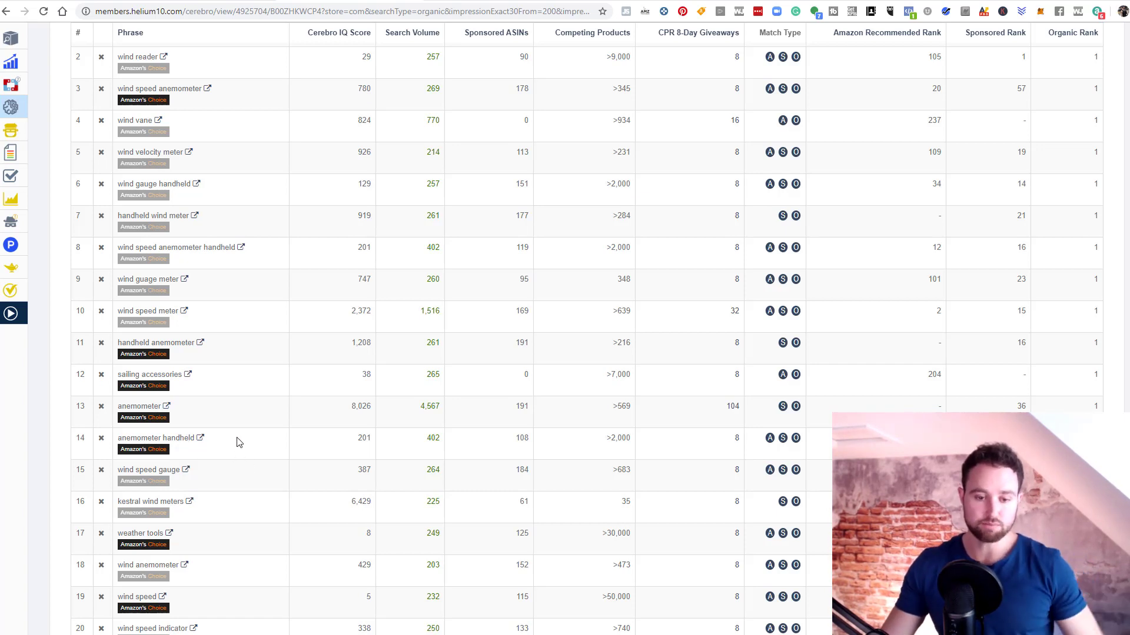
drag(117, 438, 198, 440)
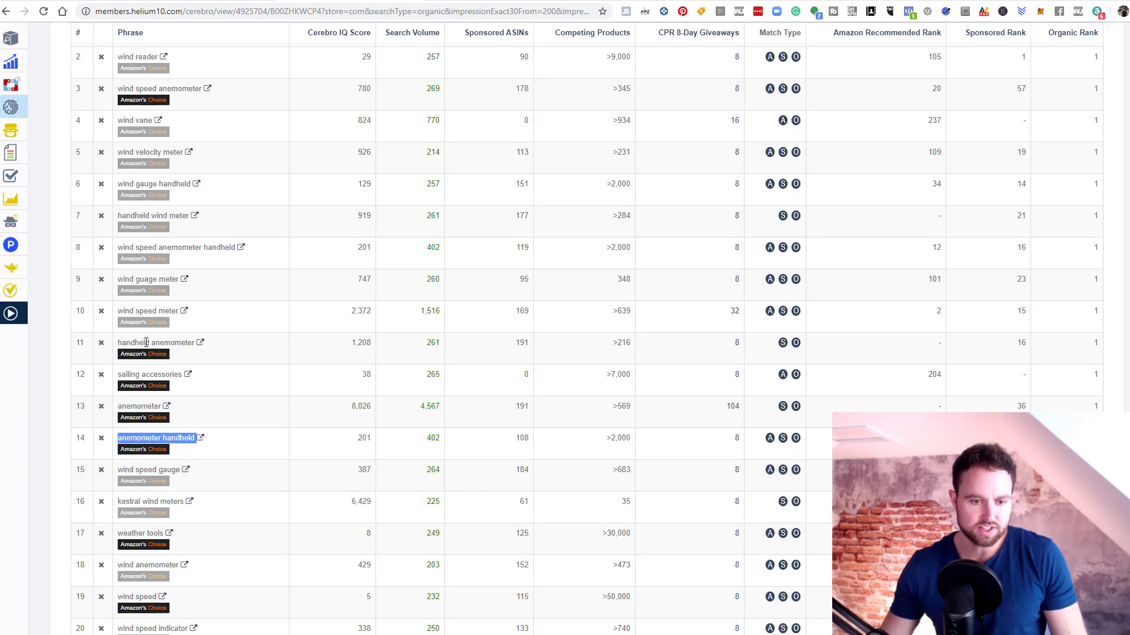
drag(121, 342, 184, 351)
click(177, 346)
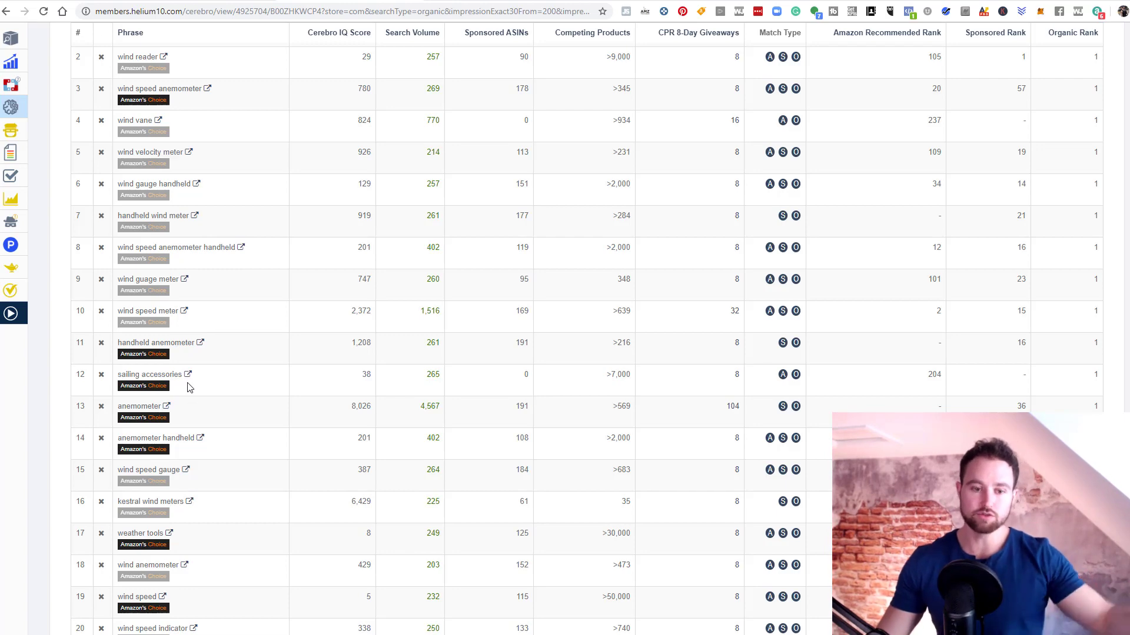
scroll(584, 155, up, 3)
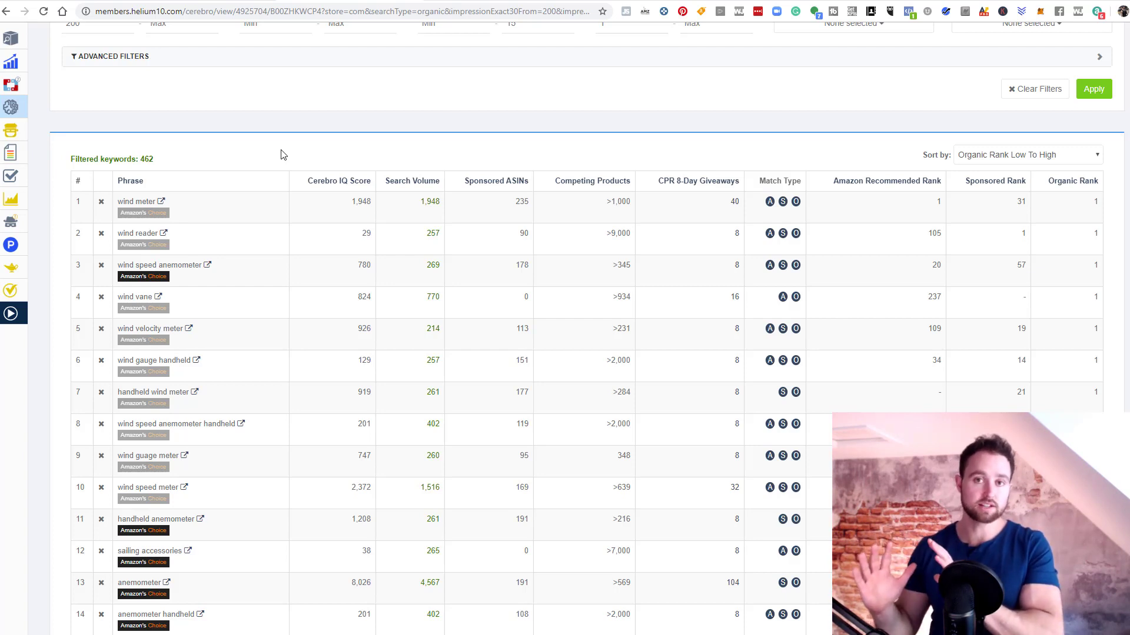
scroll(471, 441, up, 5)
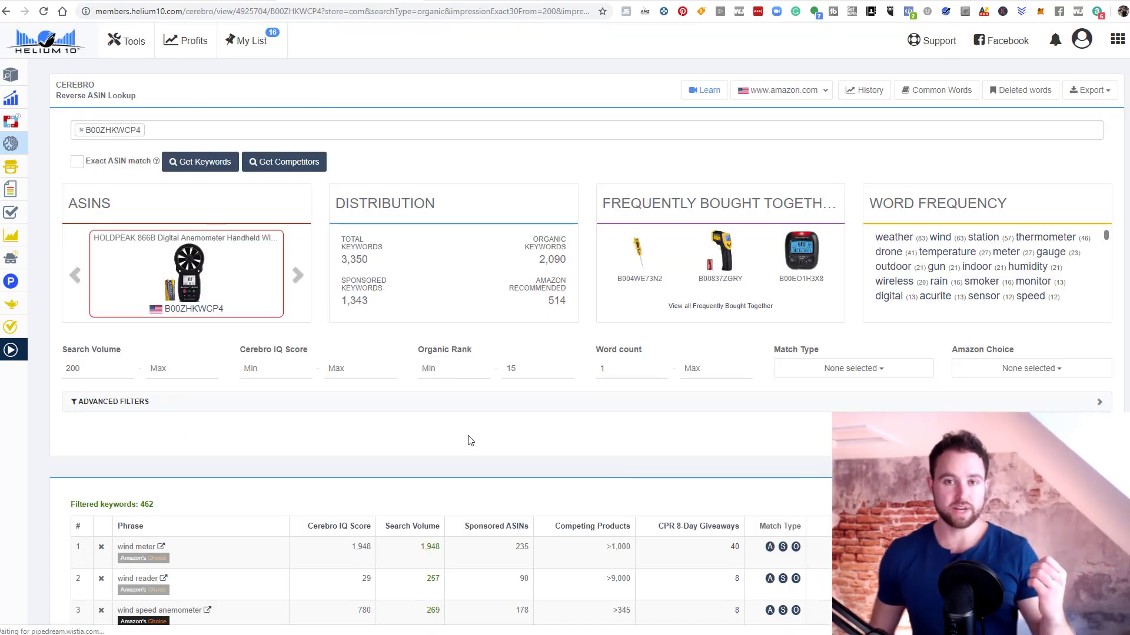